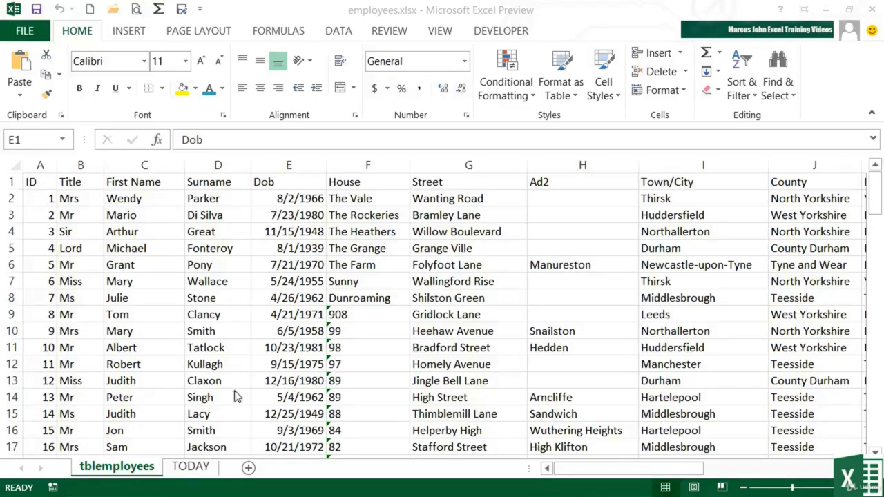
Step: On the TODAY sheet, enter the current date as a fixed value in A1
left_click(193, 467)
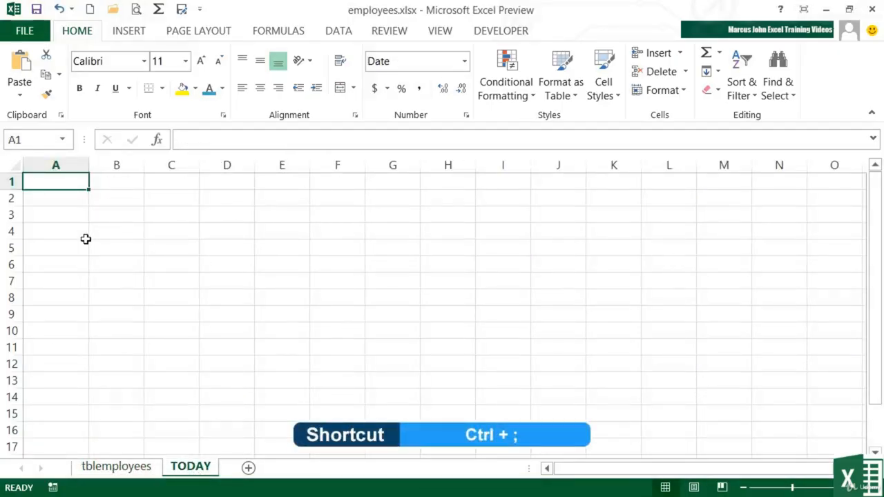
key("ctrl+semicolon")
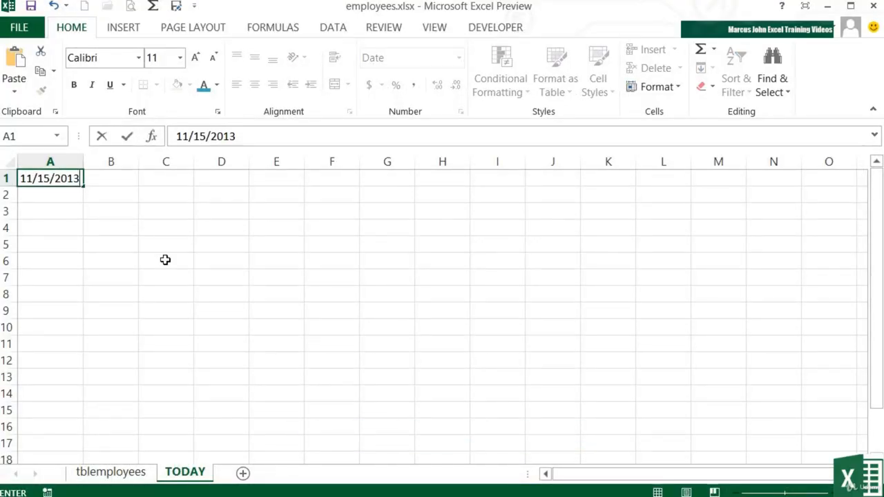
key("Return")
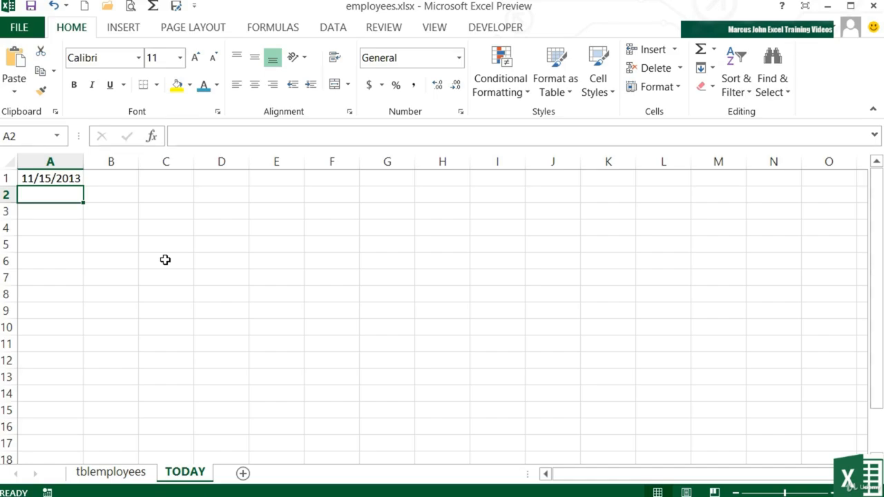
Step: Enter the formula =today() in A2 to show the current date dynamically
type("=today")
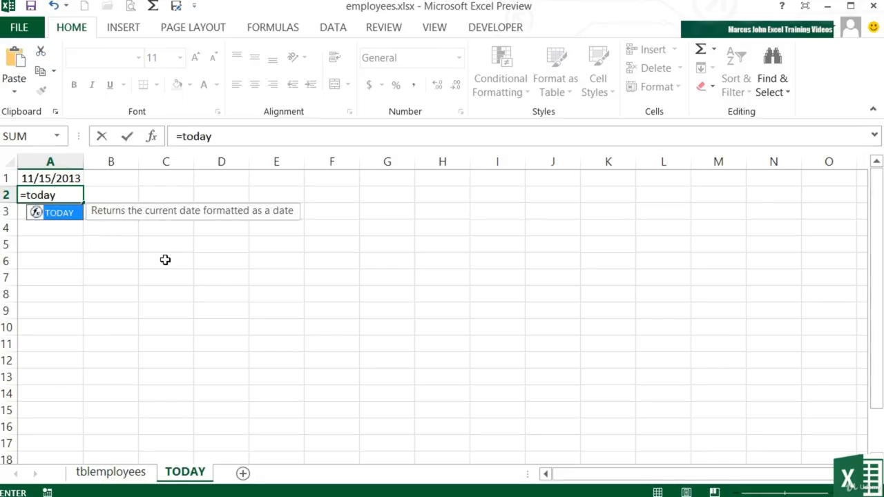
type("(")
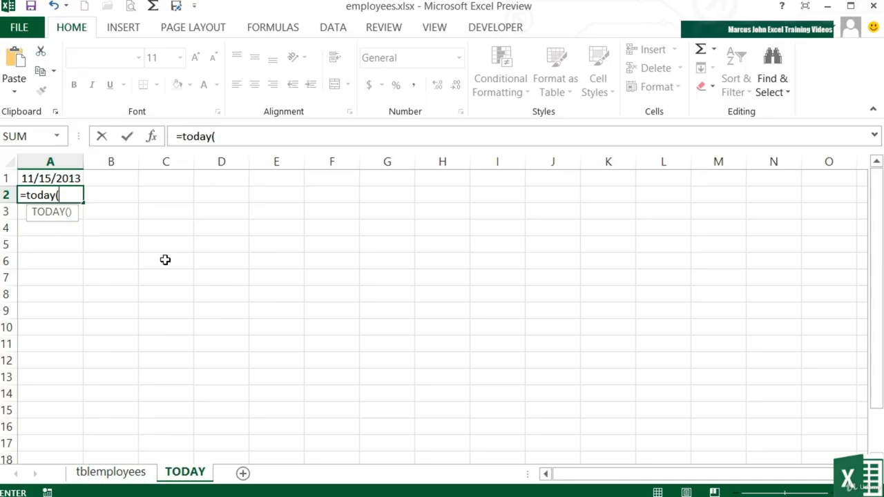
type(")")
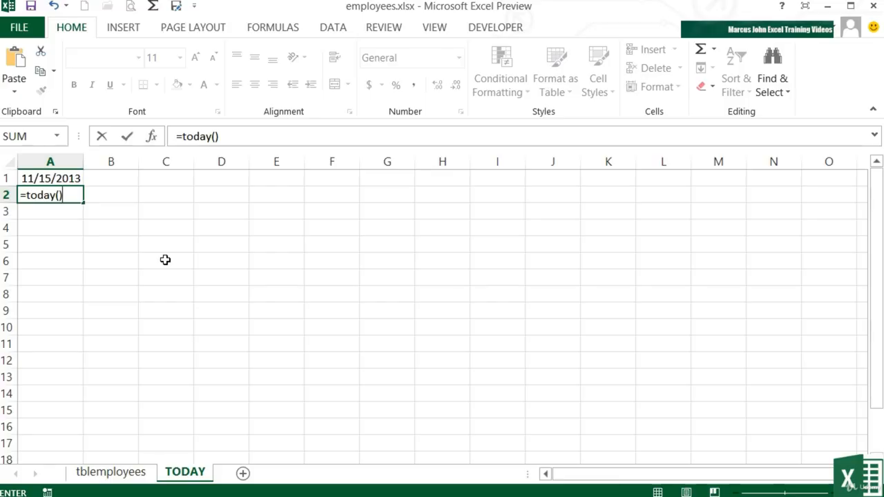
key("Return")
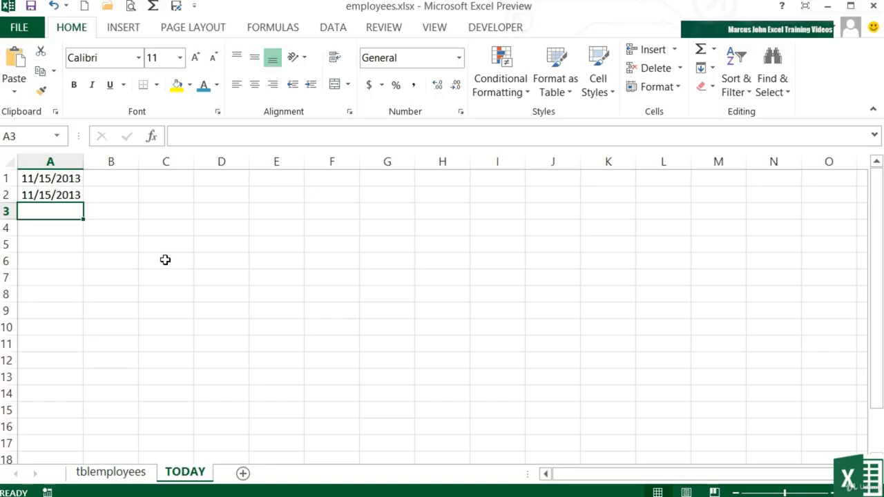
key("Up")
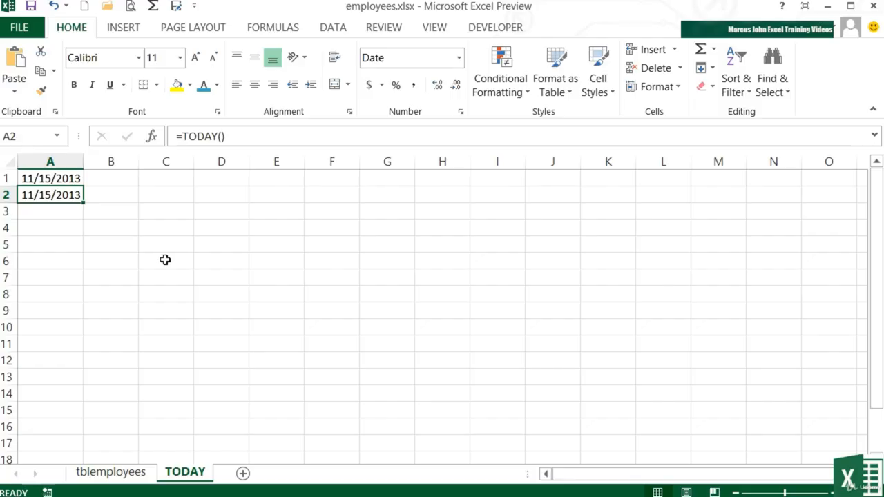
Step: On the tblemployees sheet, insert a new column before House and title it Age
left_click(111, 472)
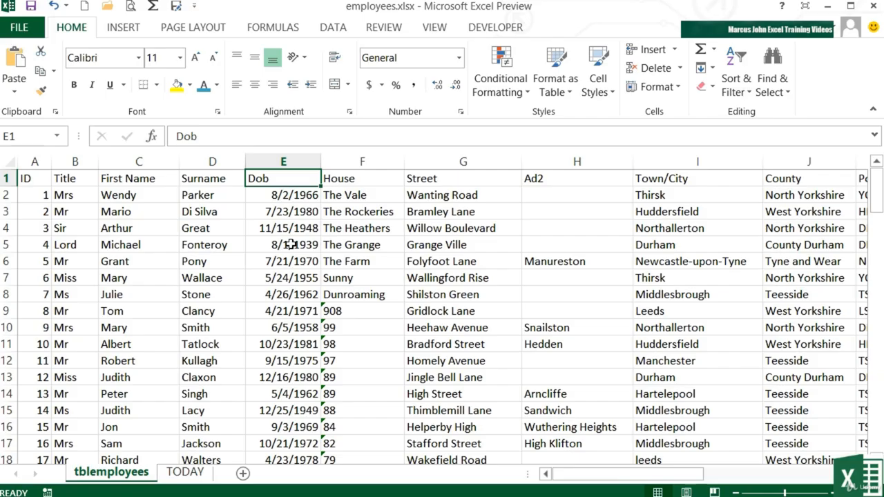
left_click(363, 161)
right_click(364, 166)
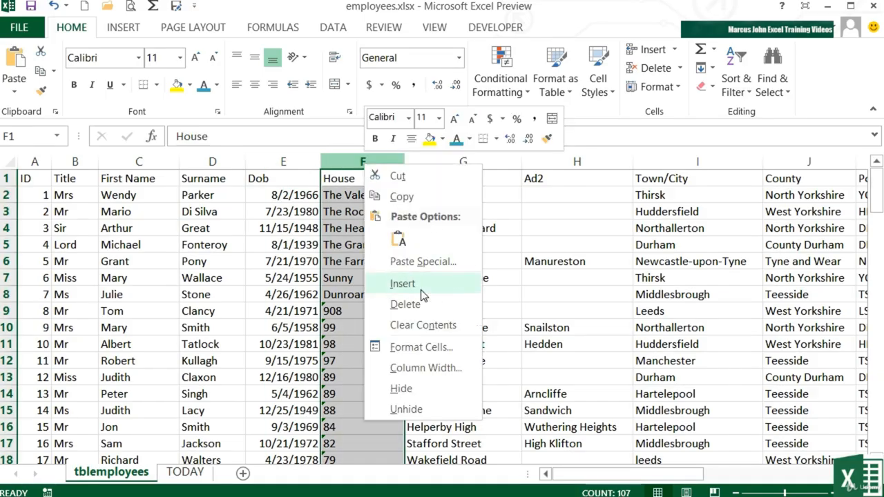
left_click(414, 284)
left_click(355, 180)
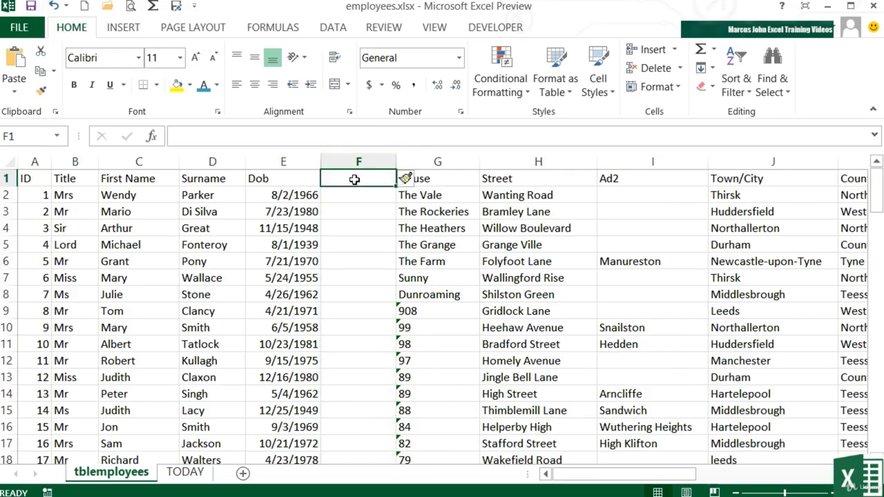
type("Age")
key("Return")
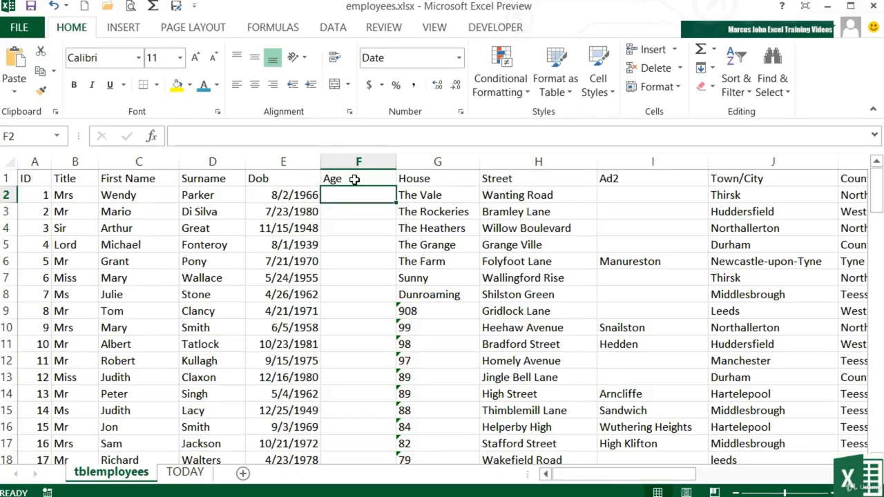
Step: In F2, enter =datedif(E2,today(),"y") to calculate the first employee's age in years
type("=")
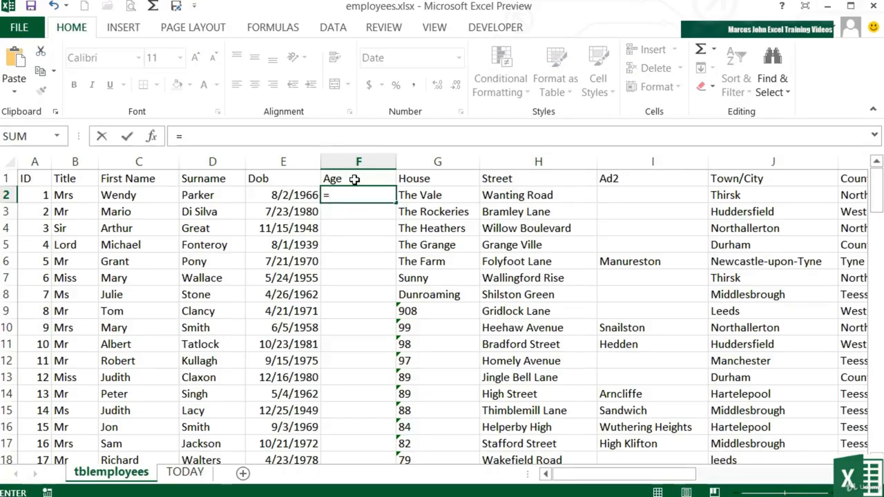
type("datedif")
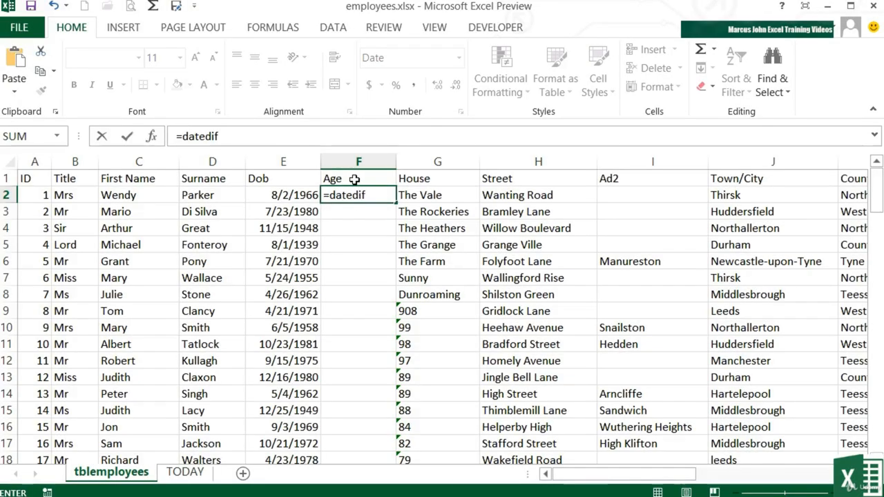
type("(")
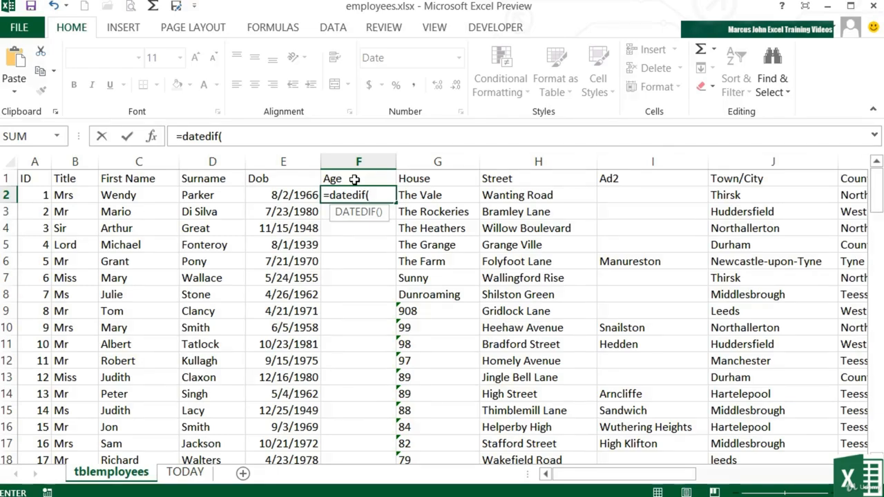
left_click(299, 195)
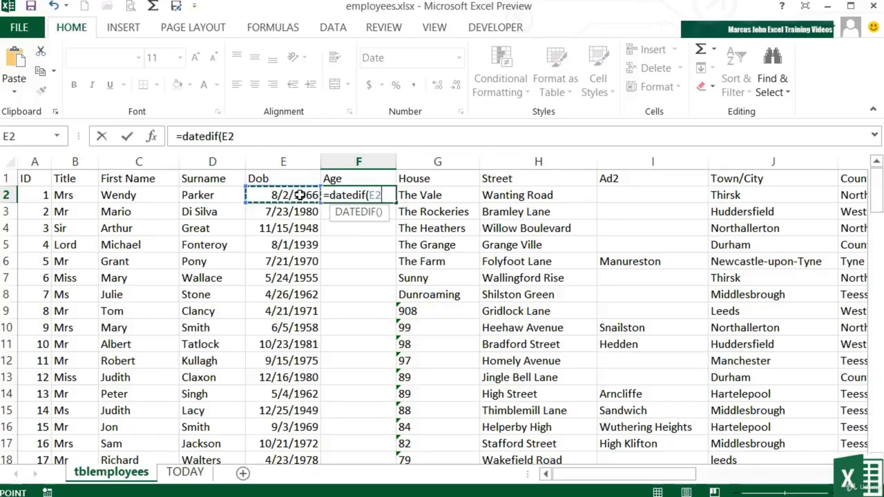
type(",")
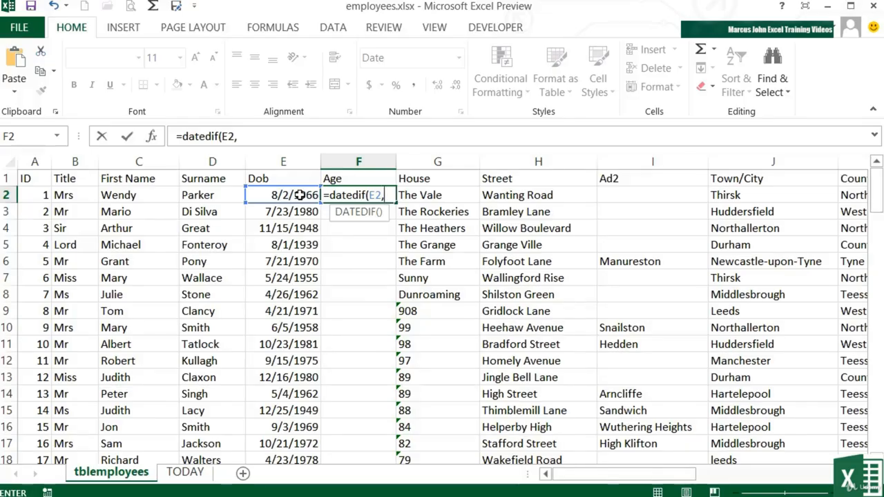
type("today()")
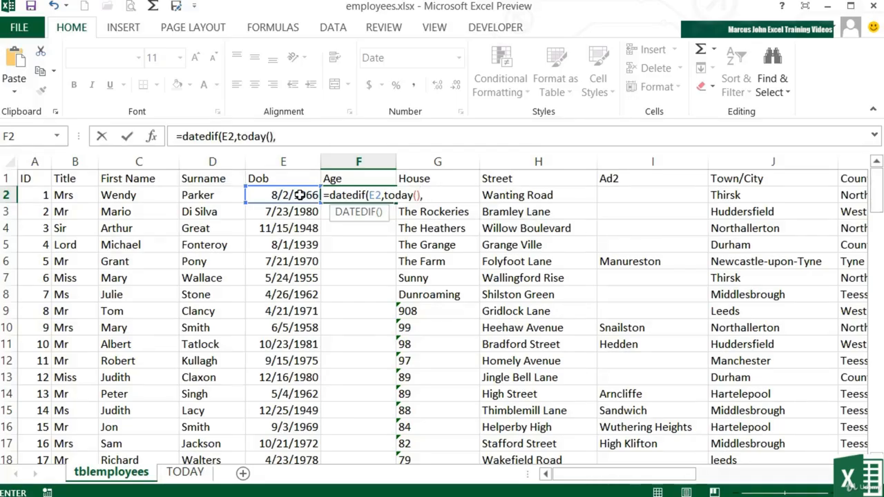
type(",")
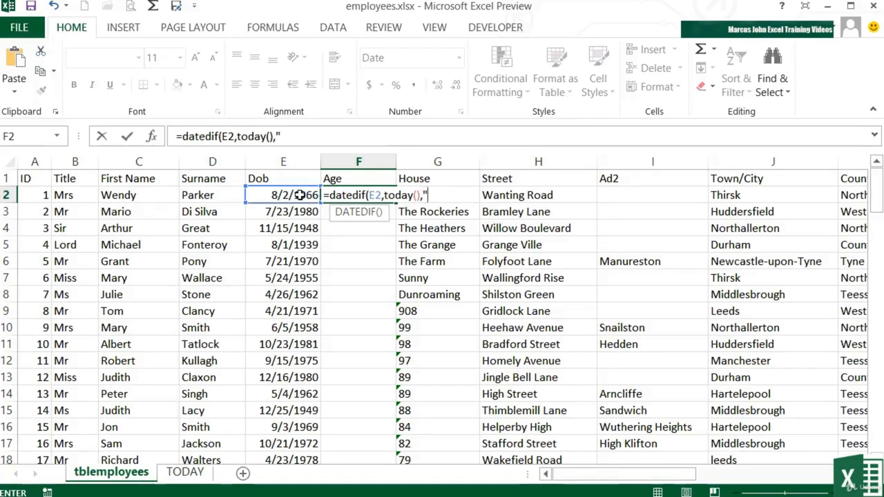
type("y")
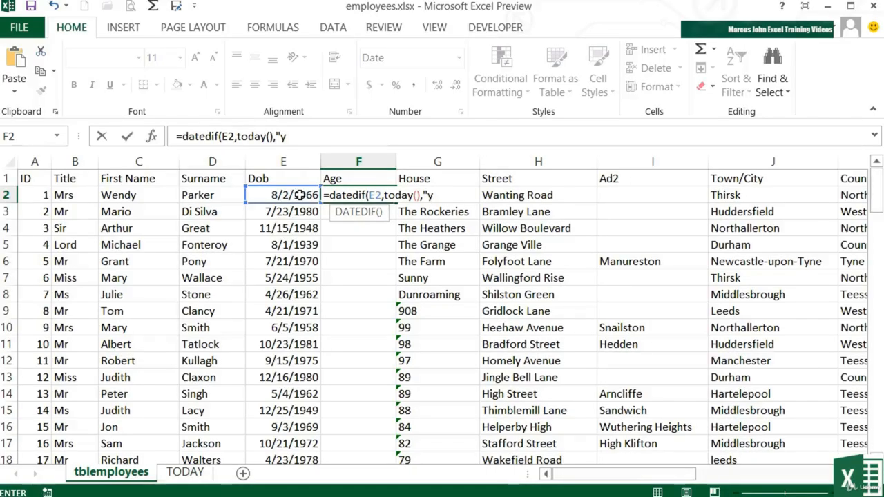
type("\")")
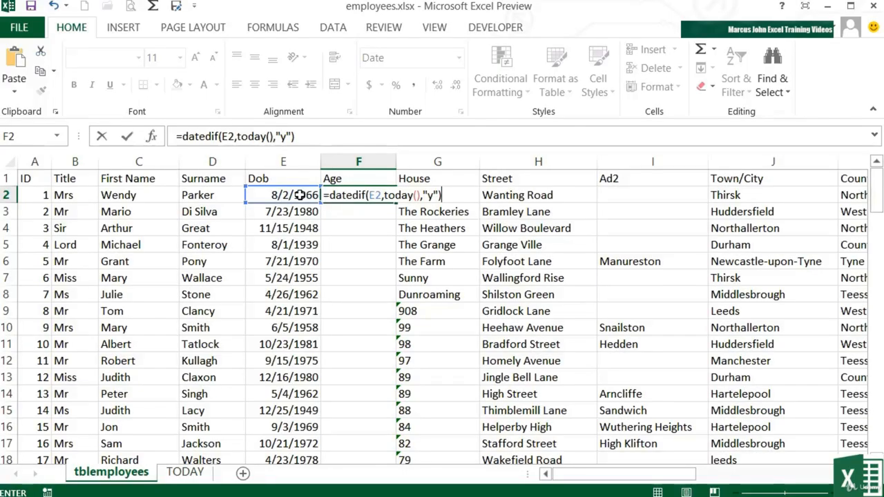
key("Return")
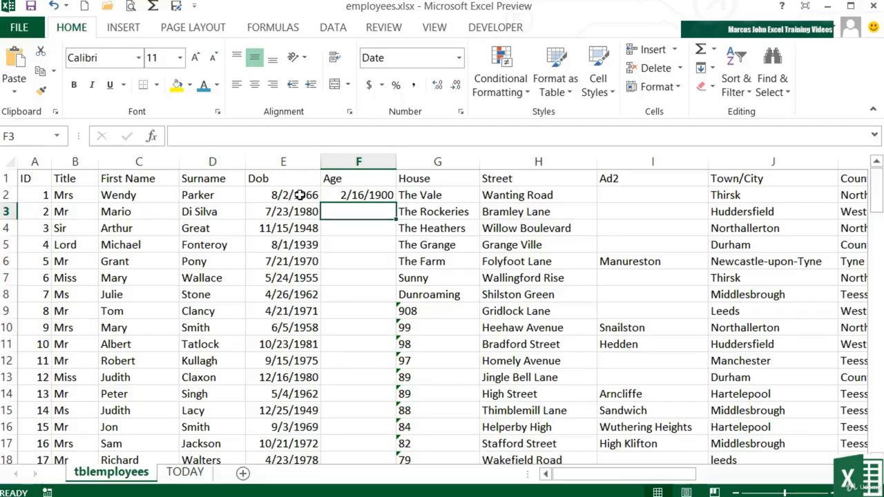
Step: Format the age cell as General and fill the age formula down the whole Age column
key("Up")
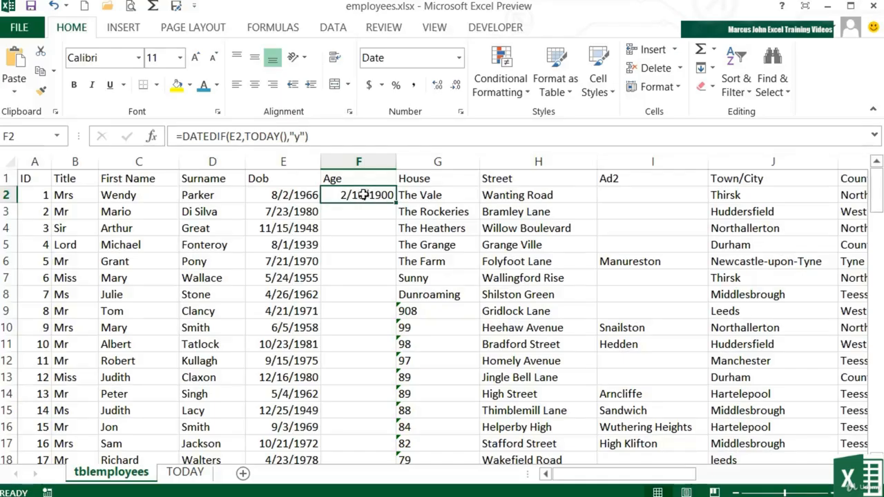
left_click(459, 60)
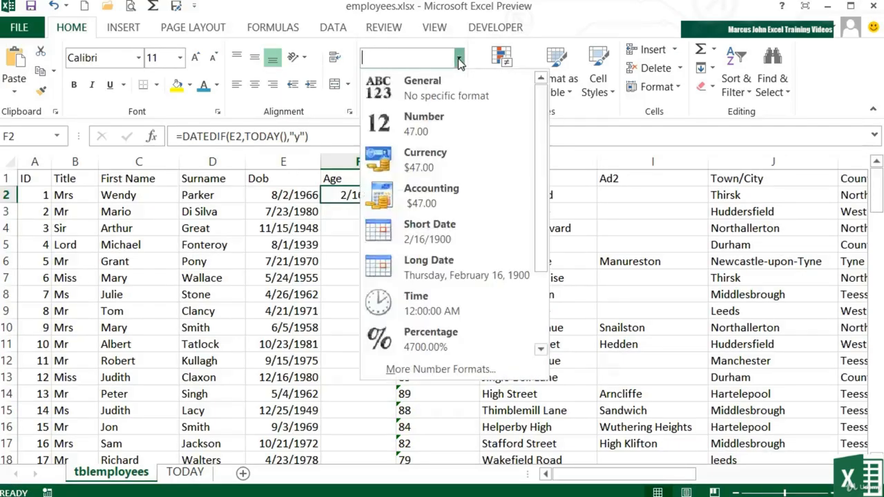
left_click(449, 102)
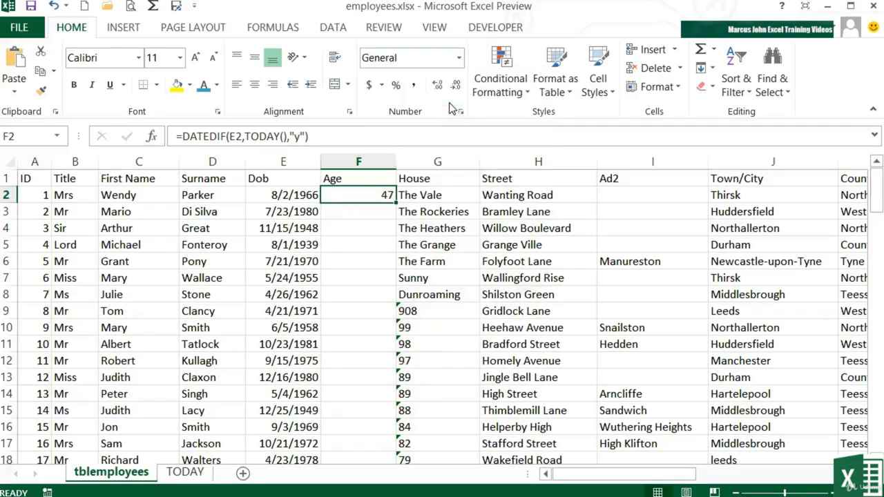
double_click(397, 202)
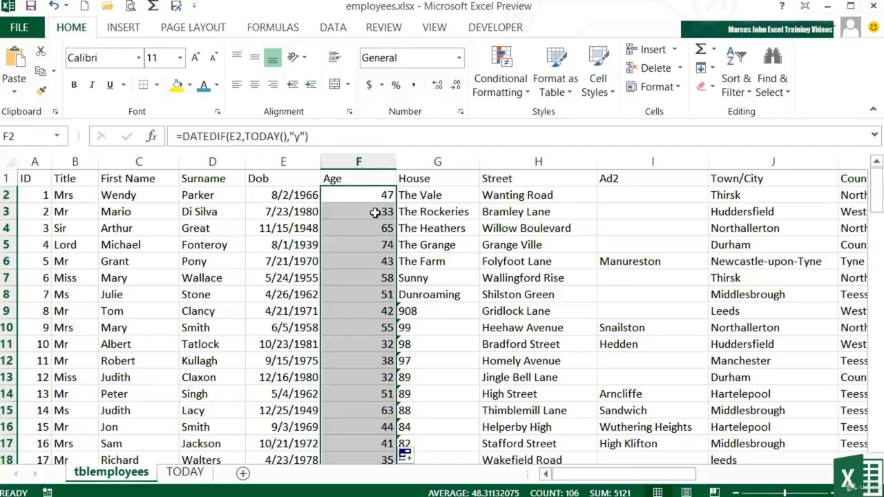
Step: Inspect the age formulas in several rows to check their date-of-birth references
left_click(374, 213)
left_click(372, 228)
left_click(373, 242)
left_click(368, 257)
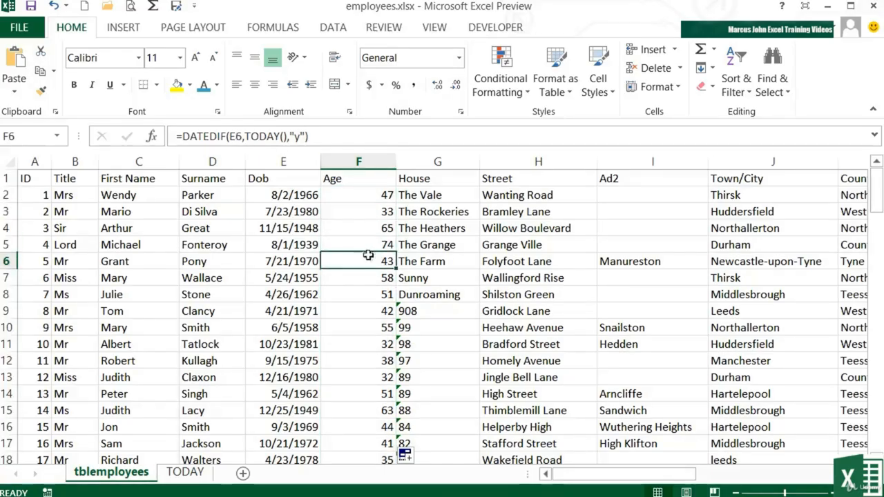
left_click(357, 278)
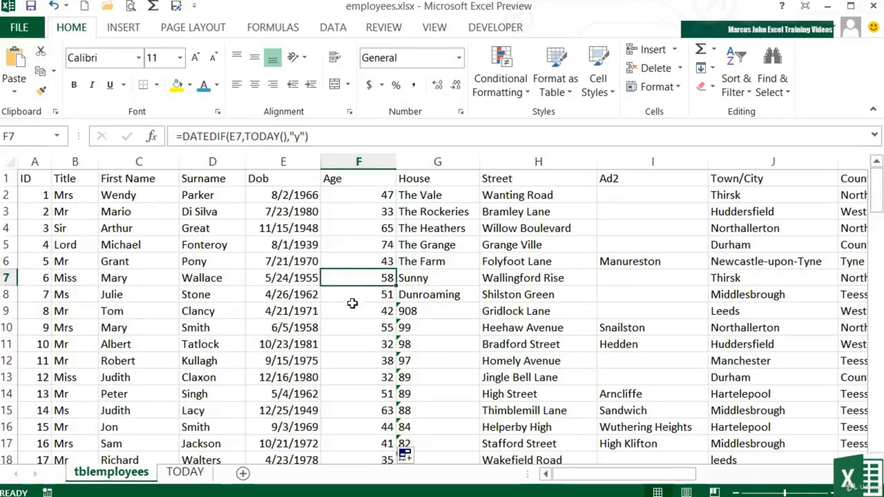
left_click(363, 361)
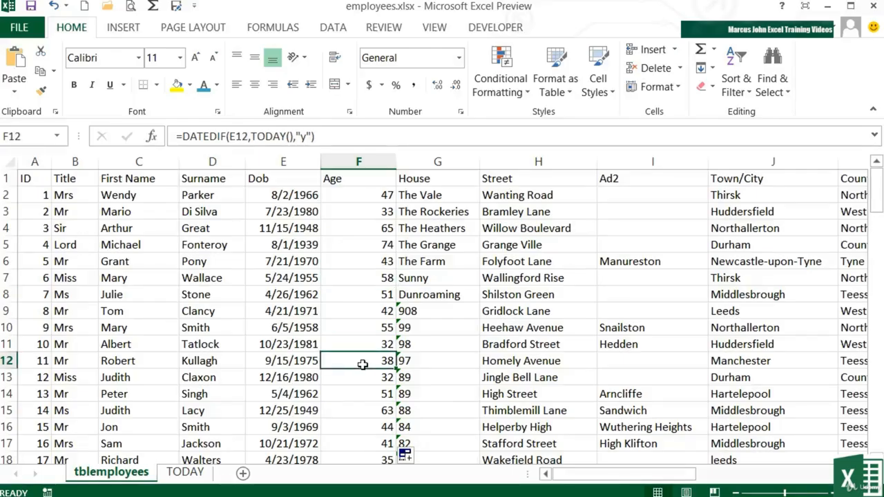
double_click(363, 364)
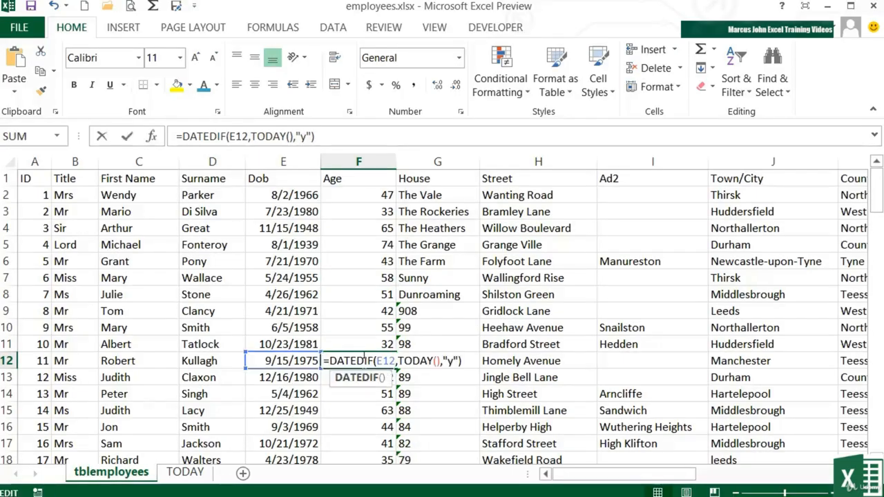